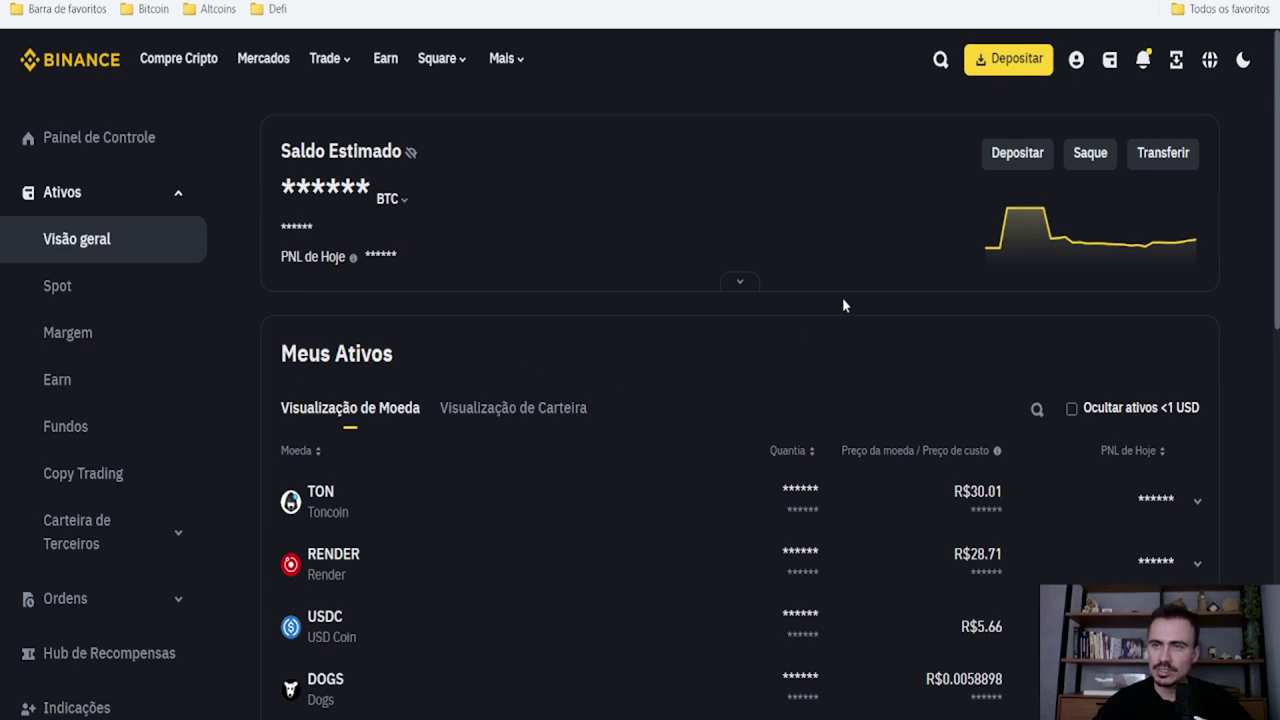
Start a crypto withdrawal and select TON (Toncoin) as the coin to withdraw.
{"action": "left_click", "coordinate": [1088, 155]}
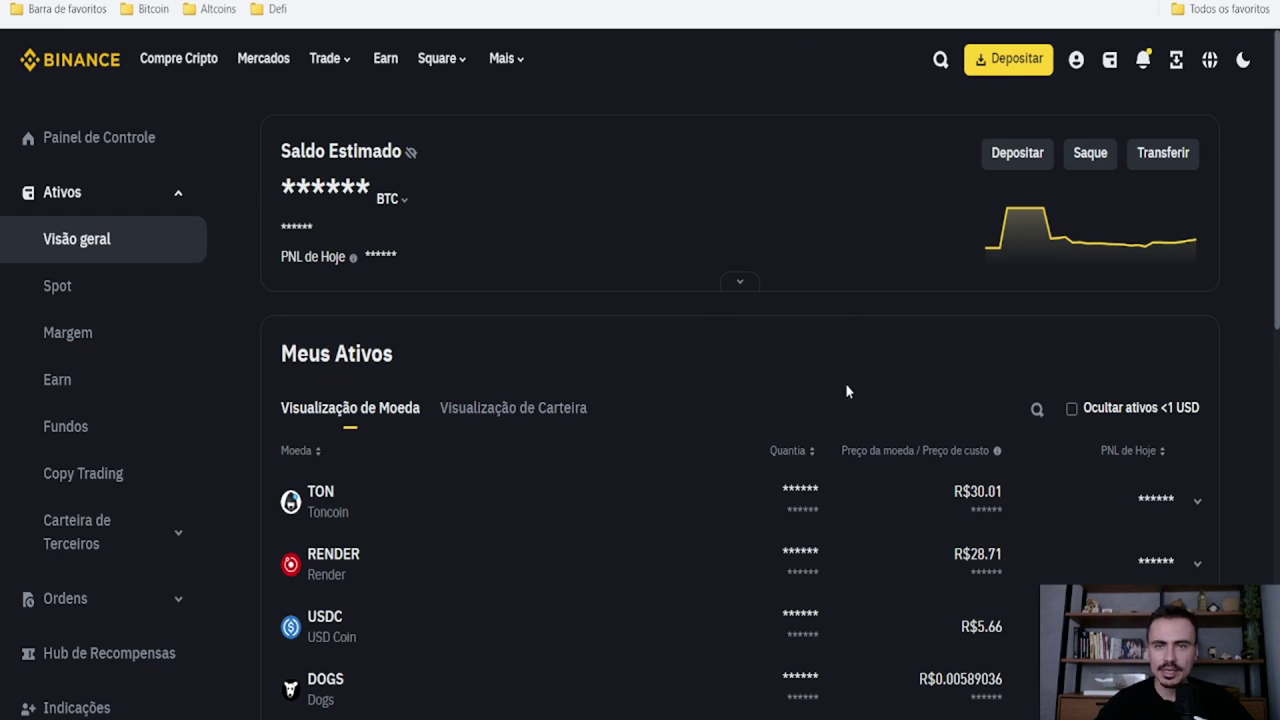
{"action": "left_click", "coordinate": [607, 190]}
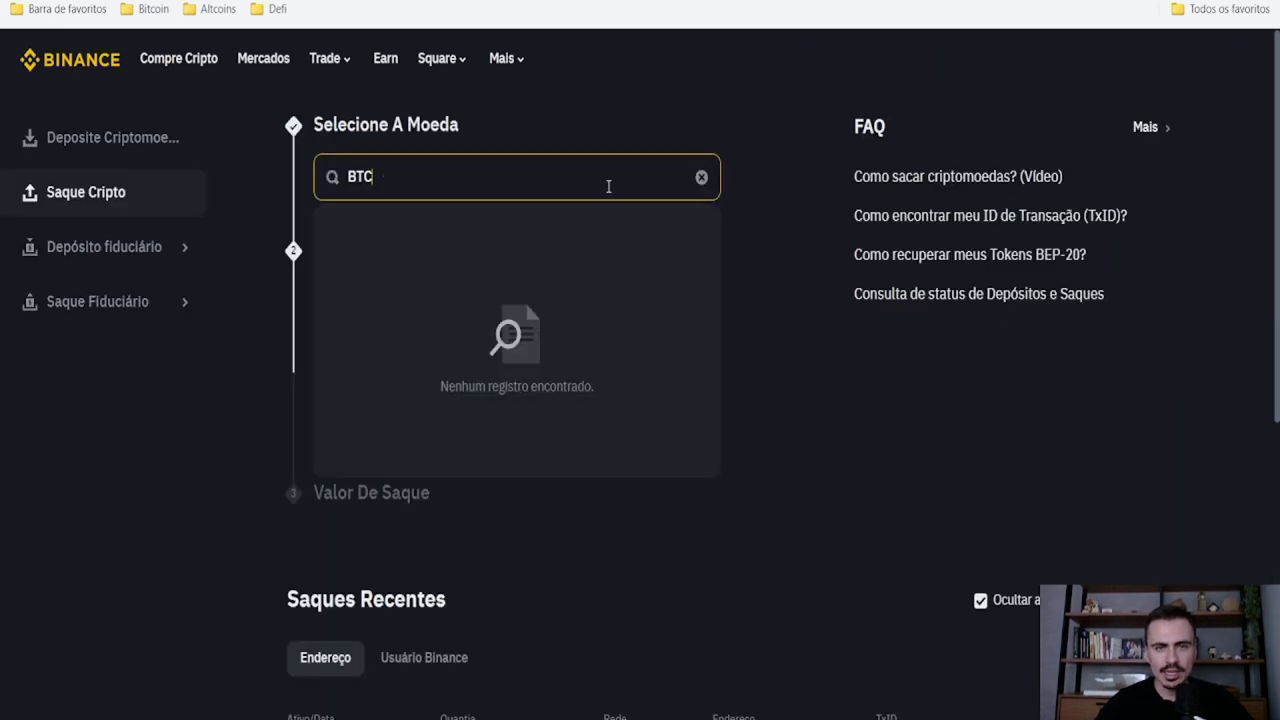
{"action": "left_click", "coordinate": [701, 177]}
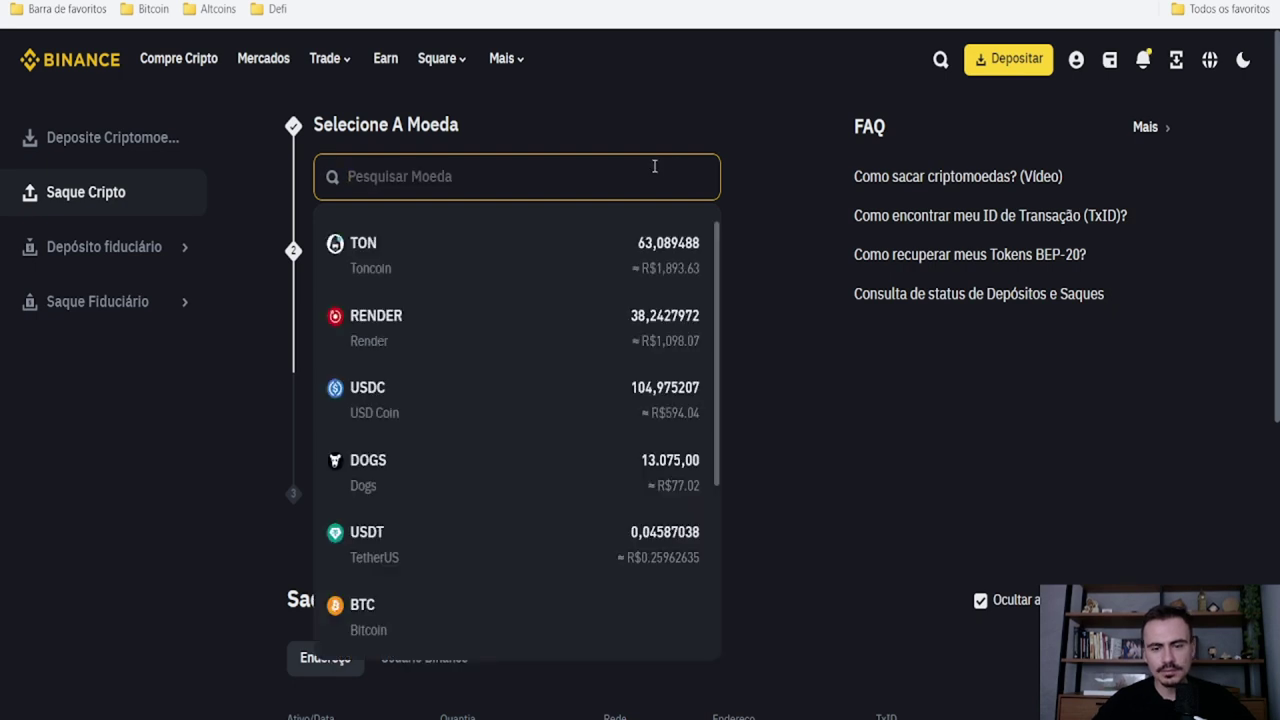
{"action": "type", "text": "ton"}
{"action": "left_click", "coordinate": [589, 260]}
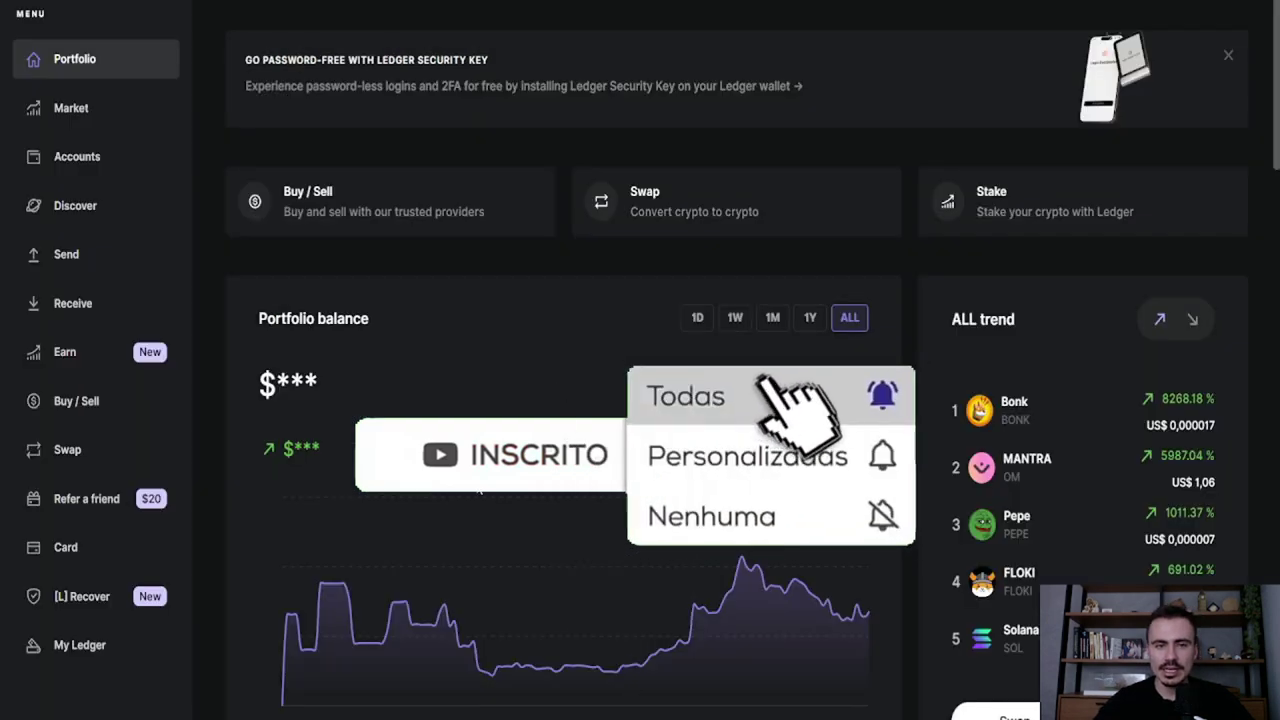
In Ledger Live, start receiving into the TON account and copy its deposit address.
{"action": "left_click", "coordinate": [99, 313]}
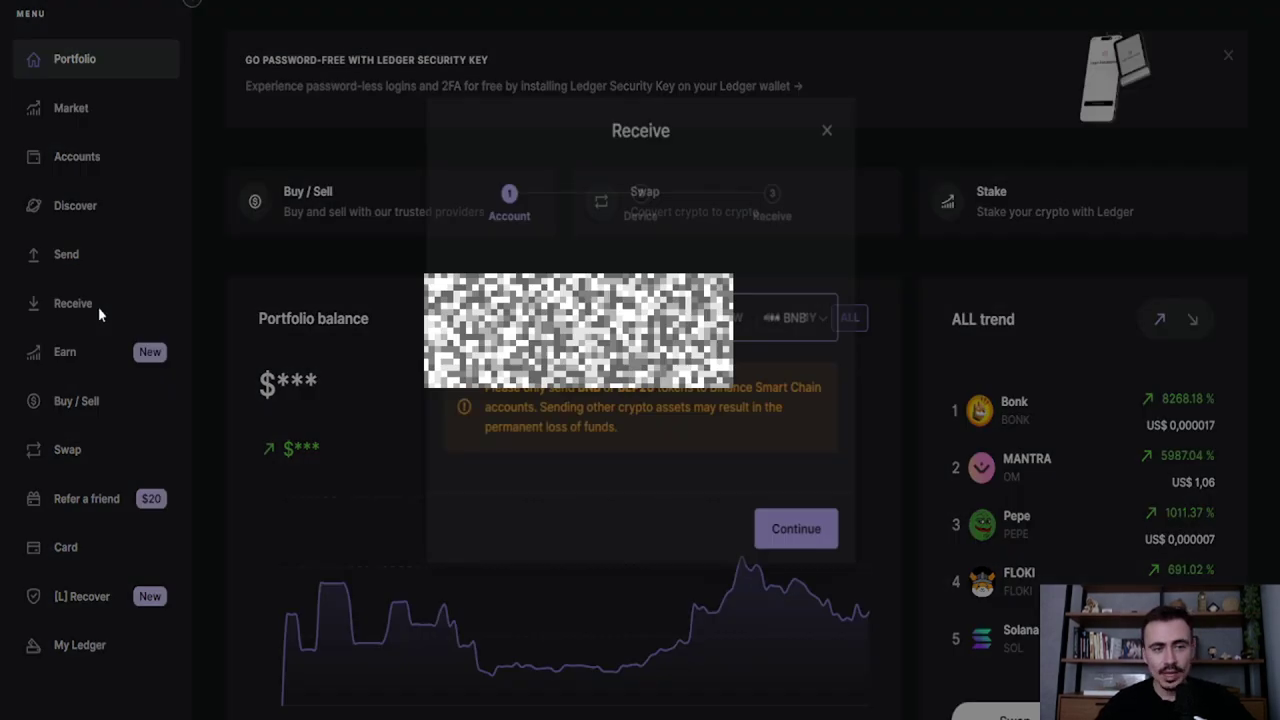
{"action": "left_click", "coordinate": [782, 318]}
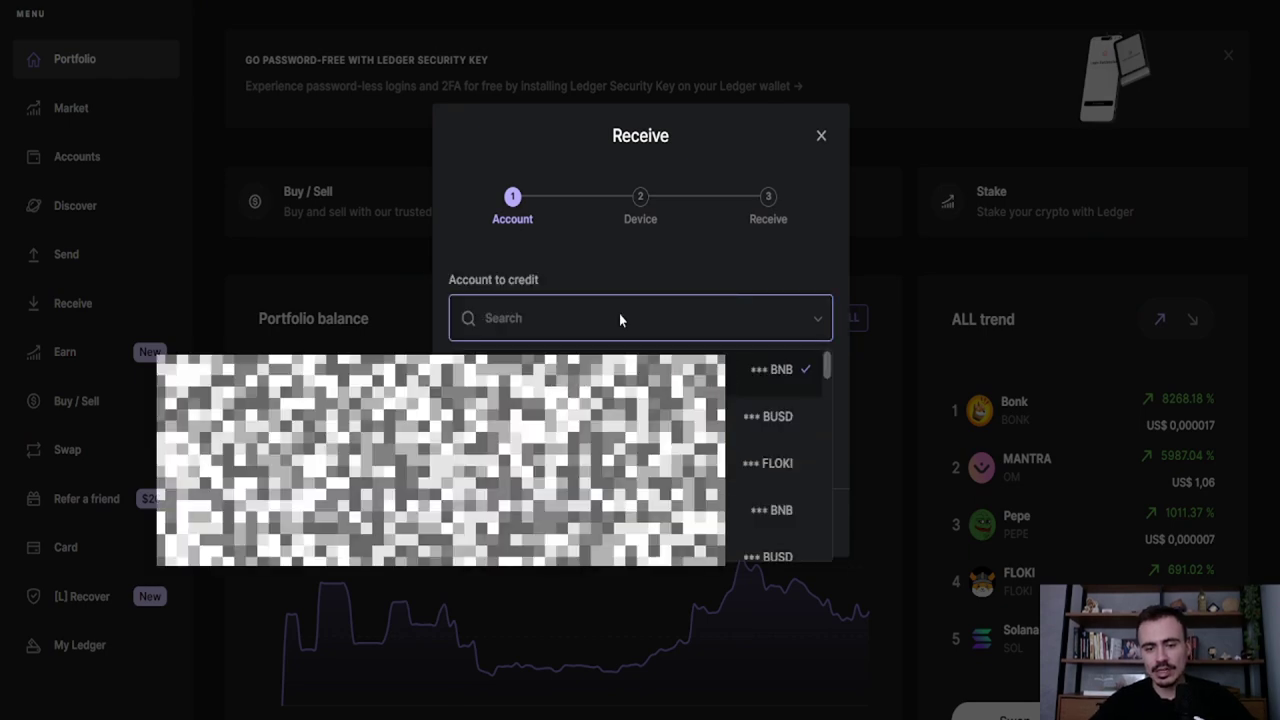
{"action": "type", "text": "ton"}
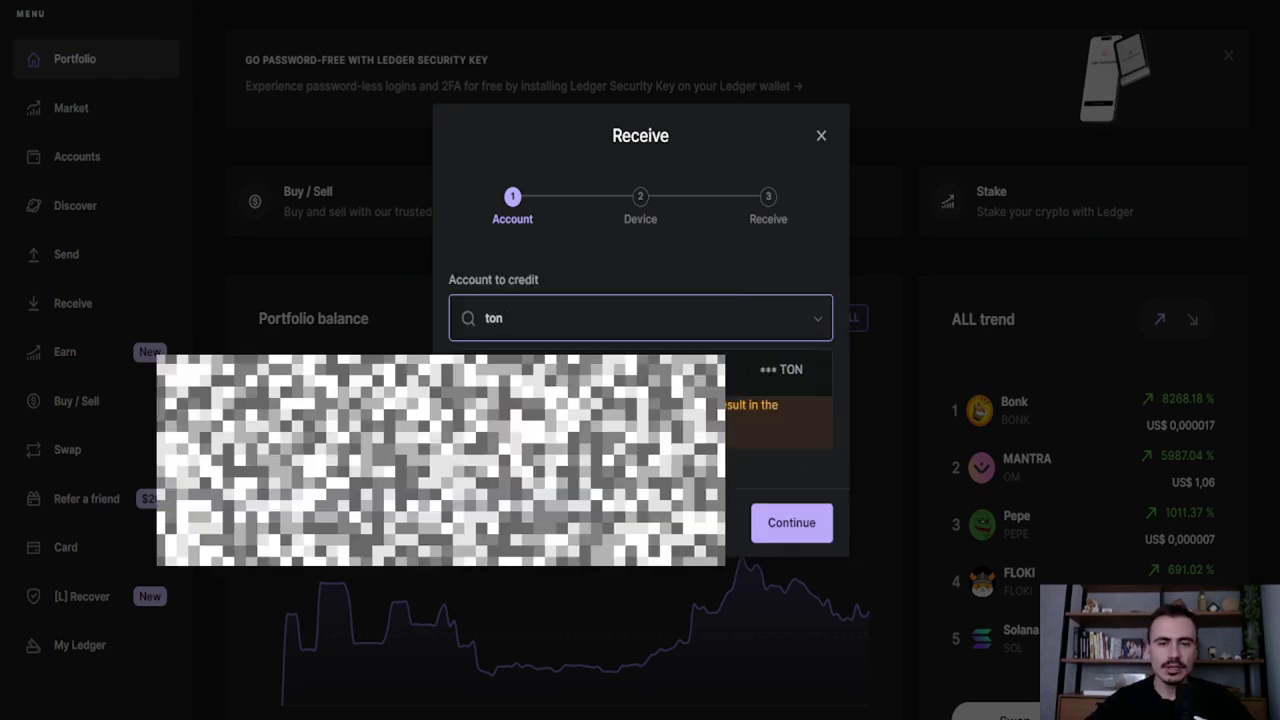
{"action": "left_click", "coordinate": [780, 369]}
{"action": "left_click", "coordinate": [790, 469]}
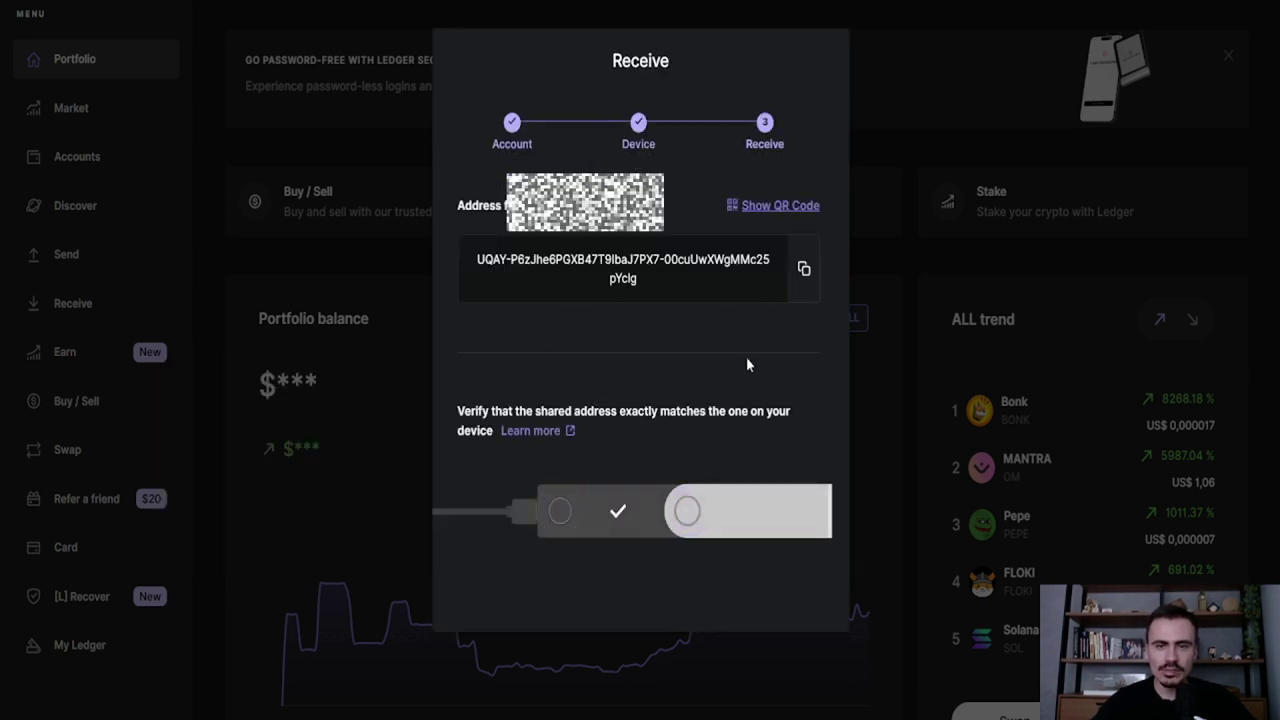
{"action": "left_click", "coordinate": [803, 268]}
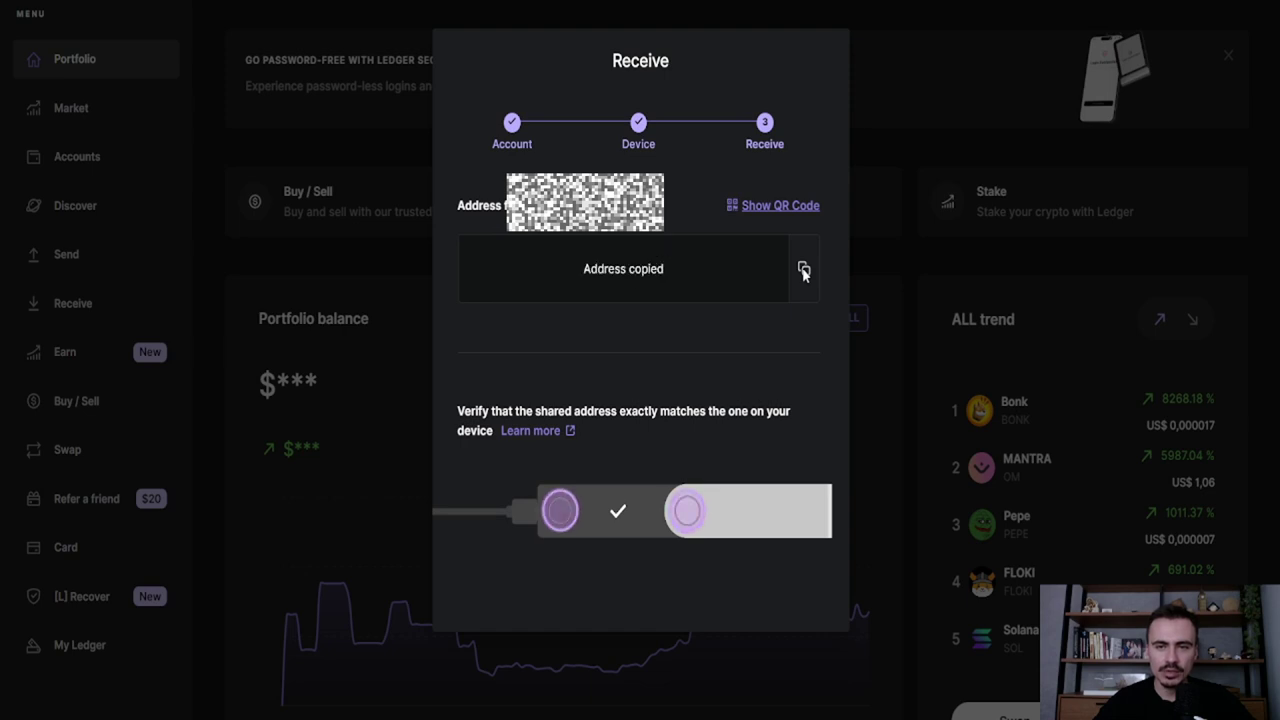
Back in Binance, paste the copied wallet address as the withdrawal destination, acknowledge the memo notice and keep TON (Toncoin) as the network.
{"action": "left_click", "coordinate": [588, 640]}
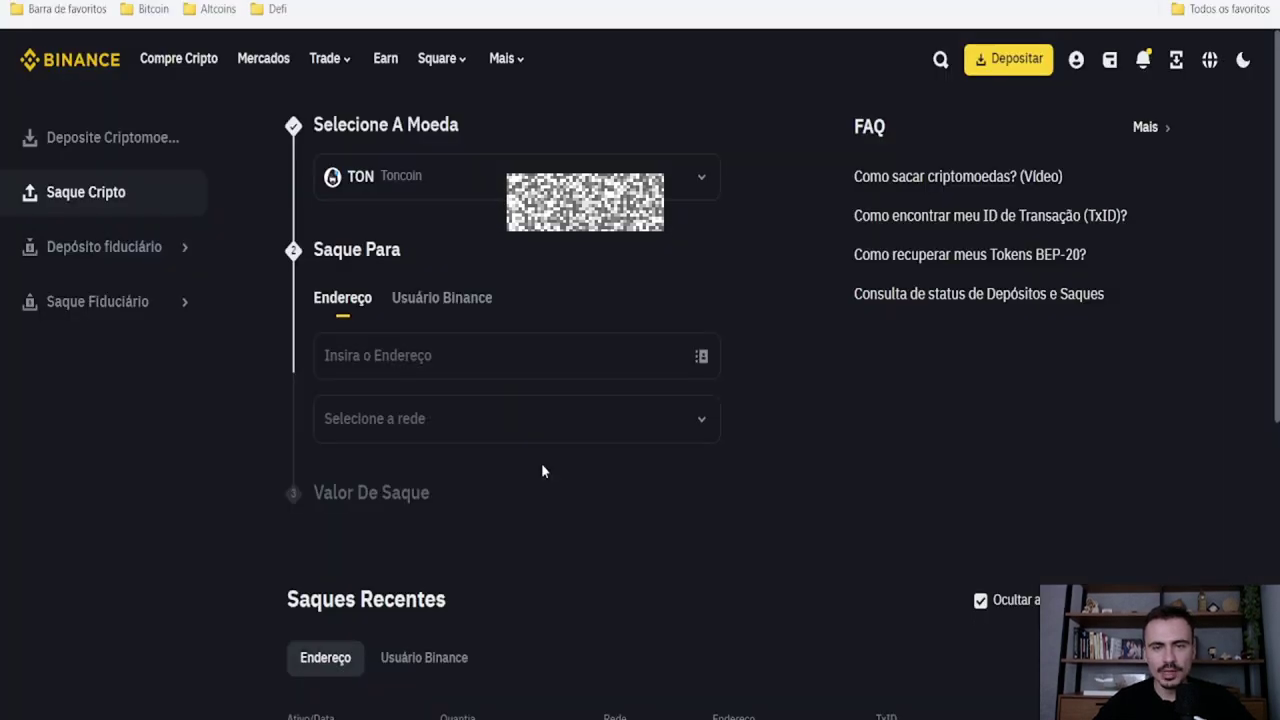
{"action": "left_click", "coordinate": [486, 362]}
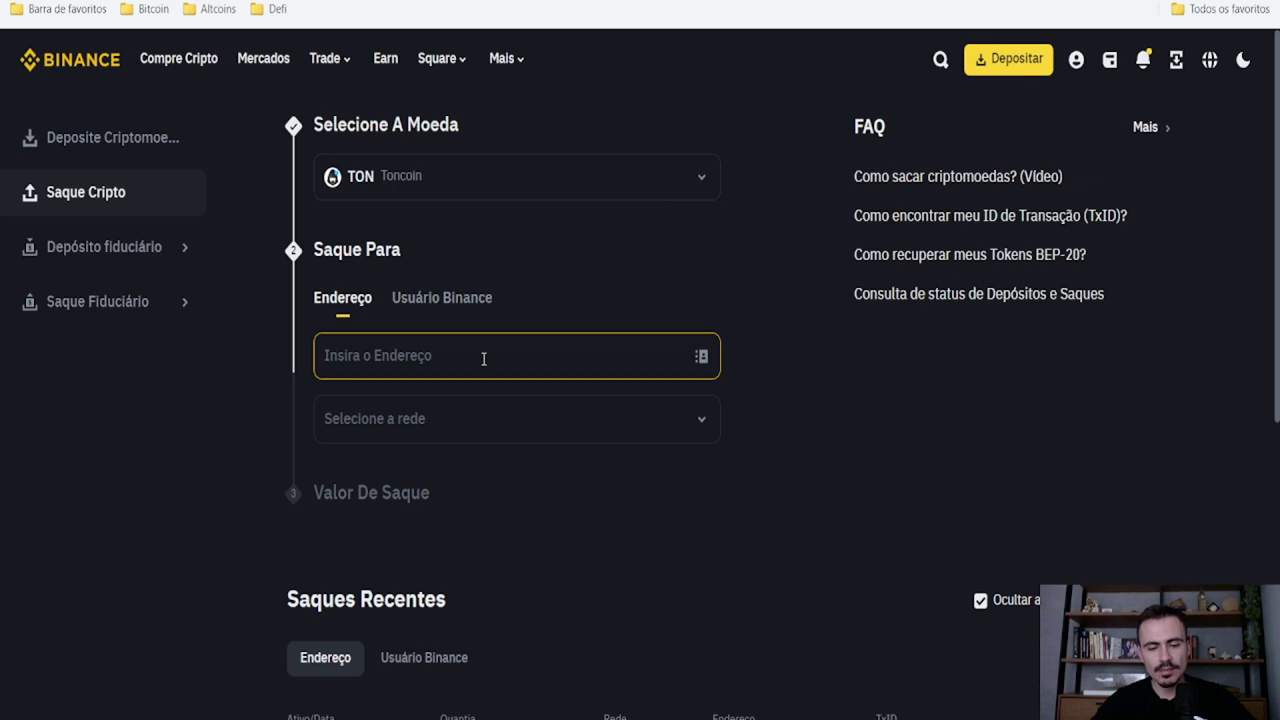
{"action": "key", "text": "ctrl+v"}
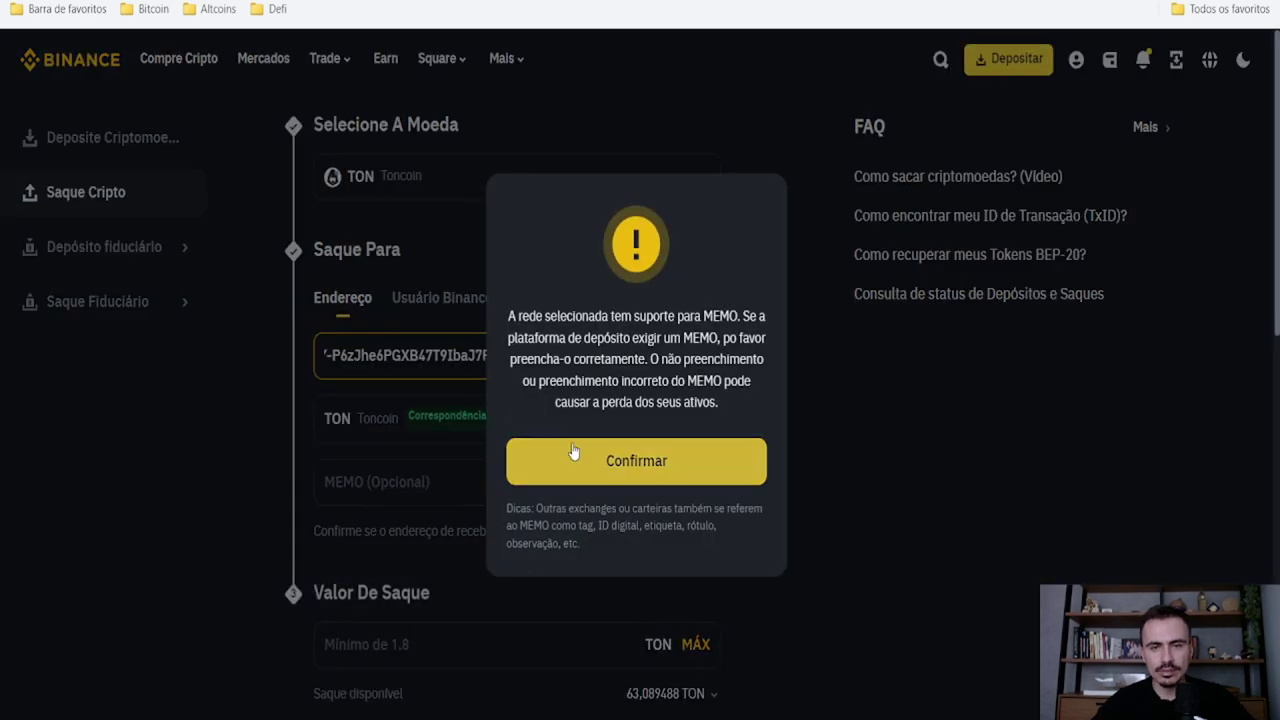
{"action": "left_click", "coordinate": [636, 470]}
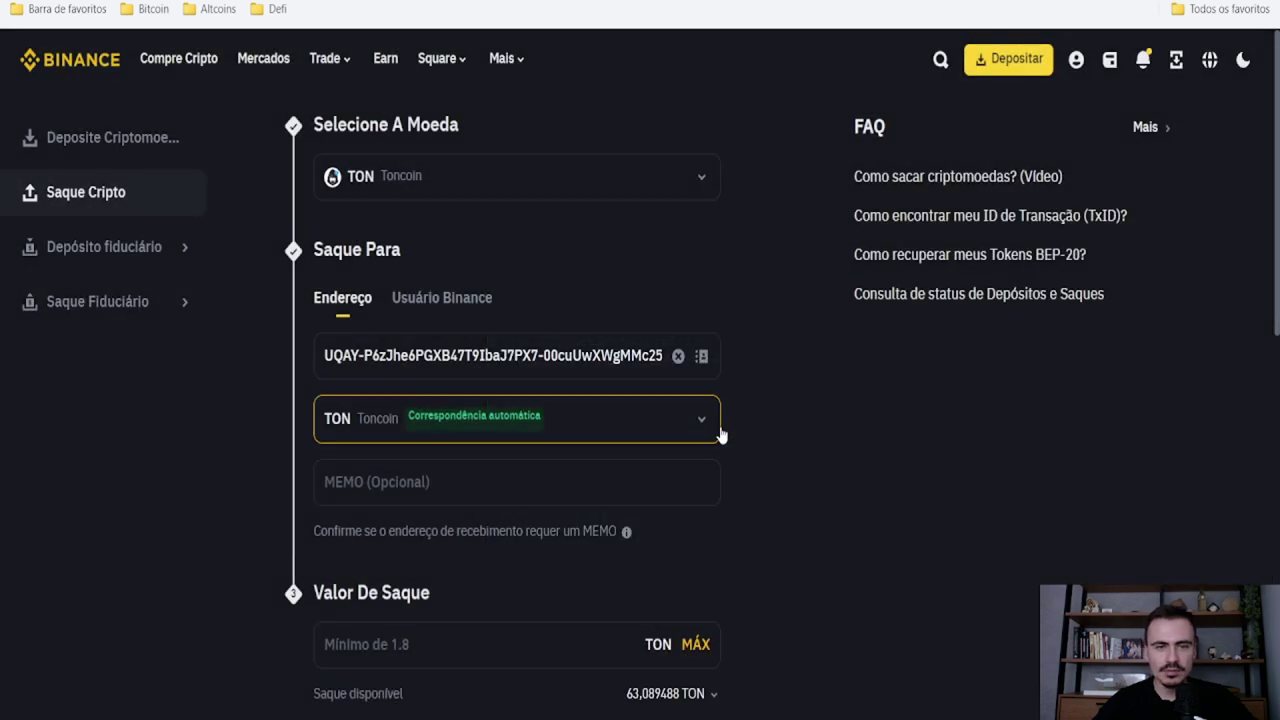
{"action": "left_click", "coordinate": [718, 432]}
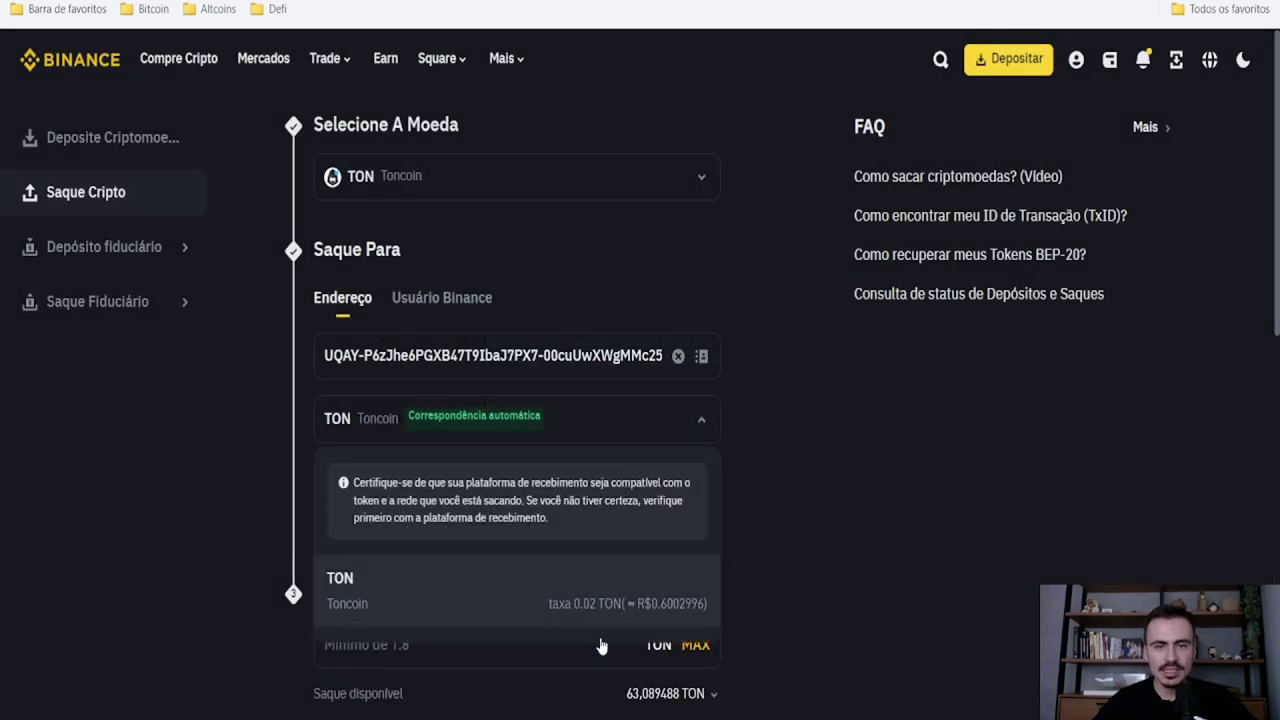
{"action": "left_click", "coordinate": [825, 488]}
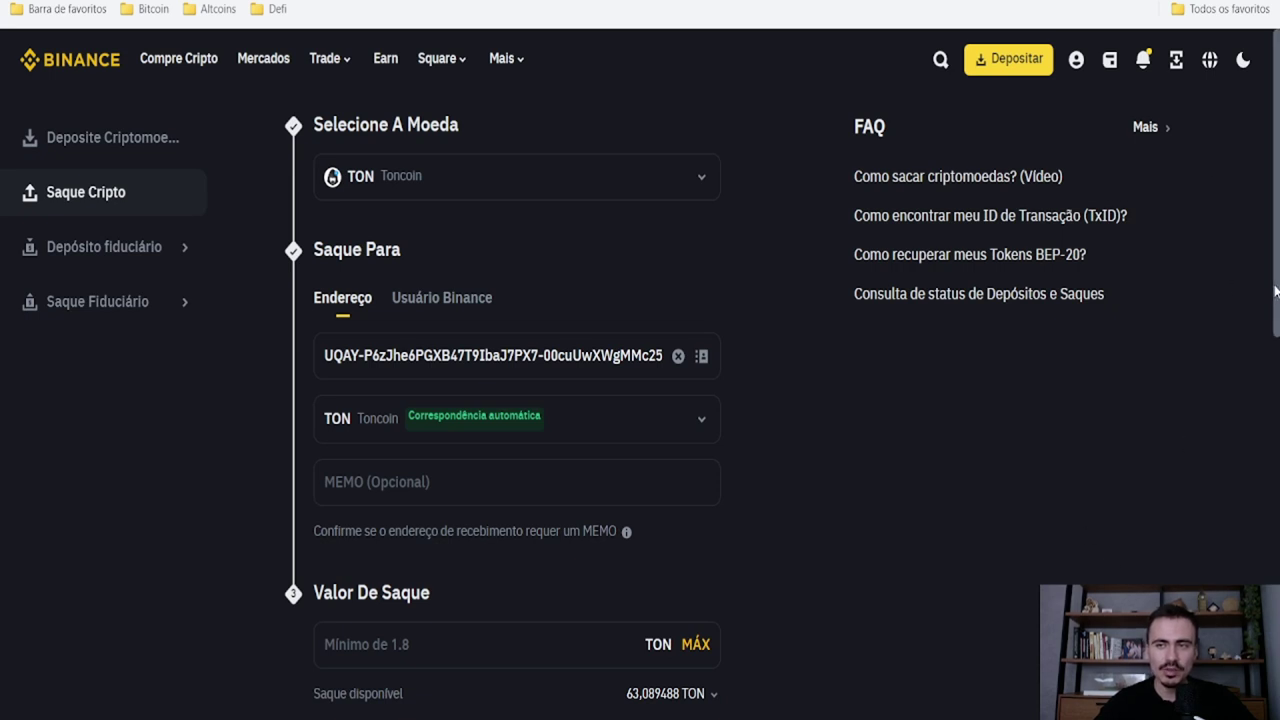
Set the withdrawal amount to the maximum, 63,089488 TON, and submit the withdrawal without a memo.
{"action": "left_click_drag", "start_coordinate": [1275, 291], "coordinate": [1275, 346]}
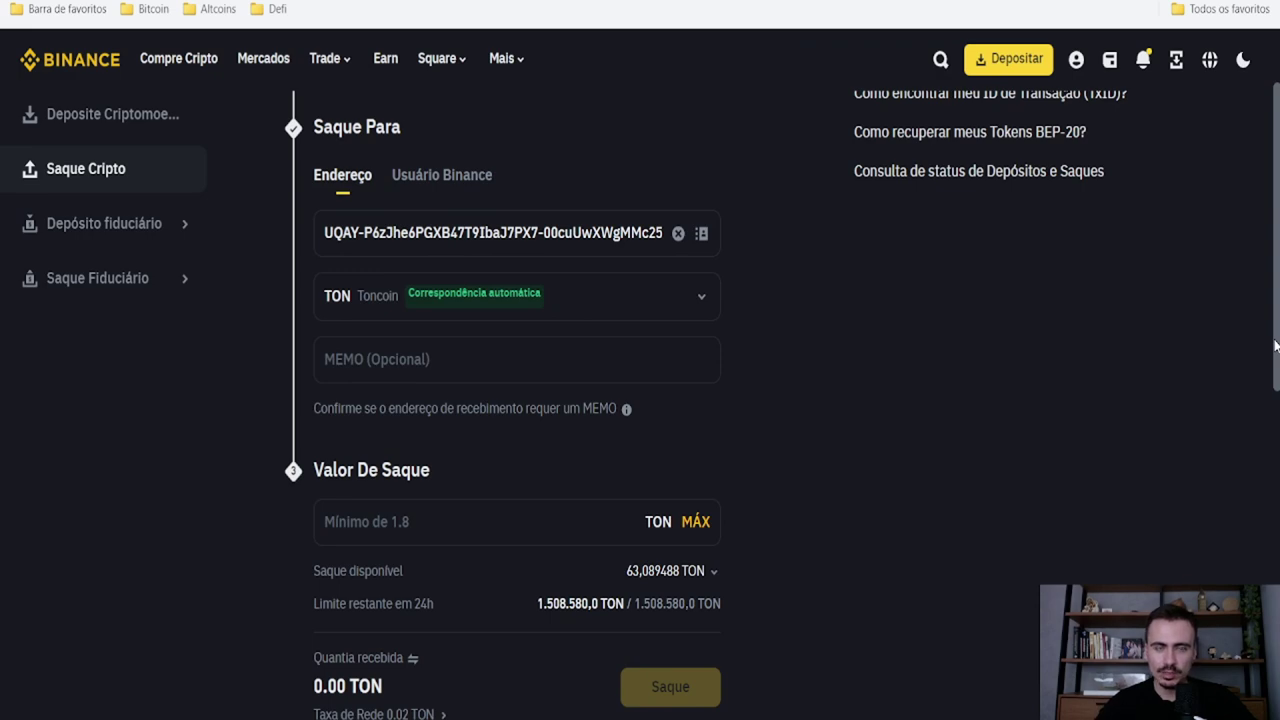
{"action": "left_click_drag", "start_coordinate": [1275, 346], "coordinate": [1275, 359]}
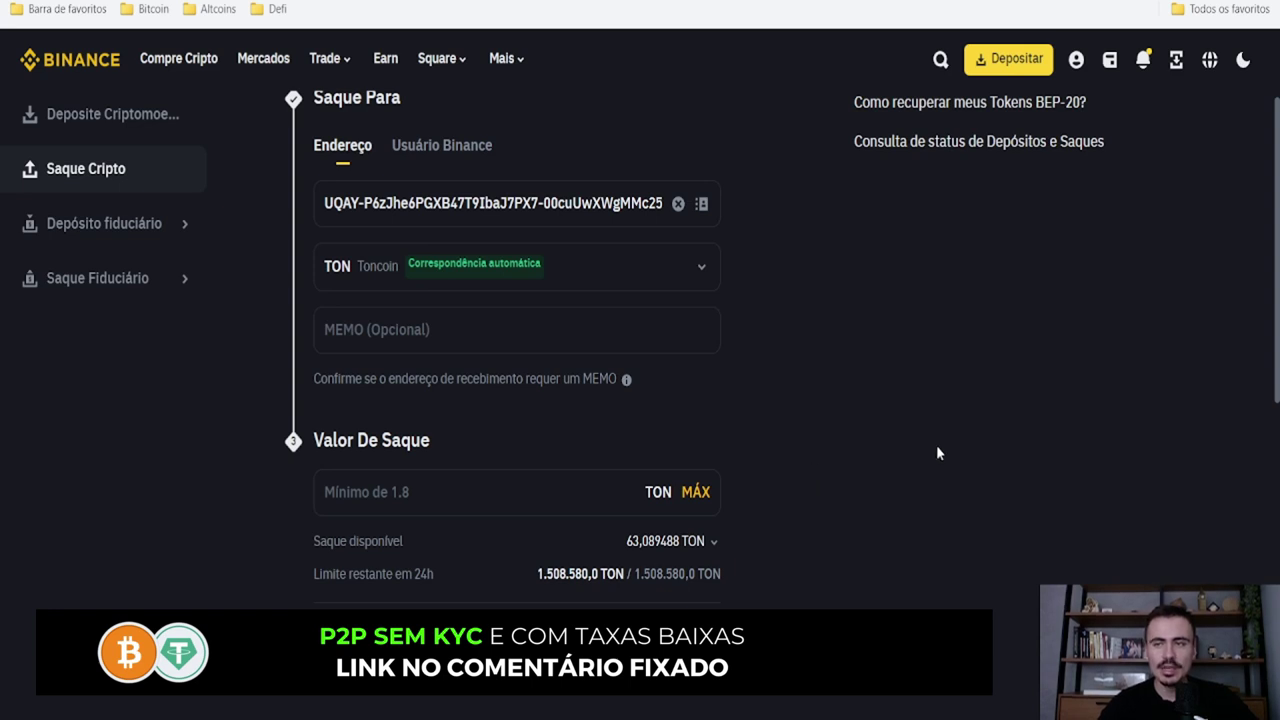
{"action": "scroll", "coordinate": [557, 240], "scroll_direction": "down", "scroll_amount": 3}
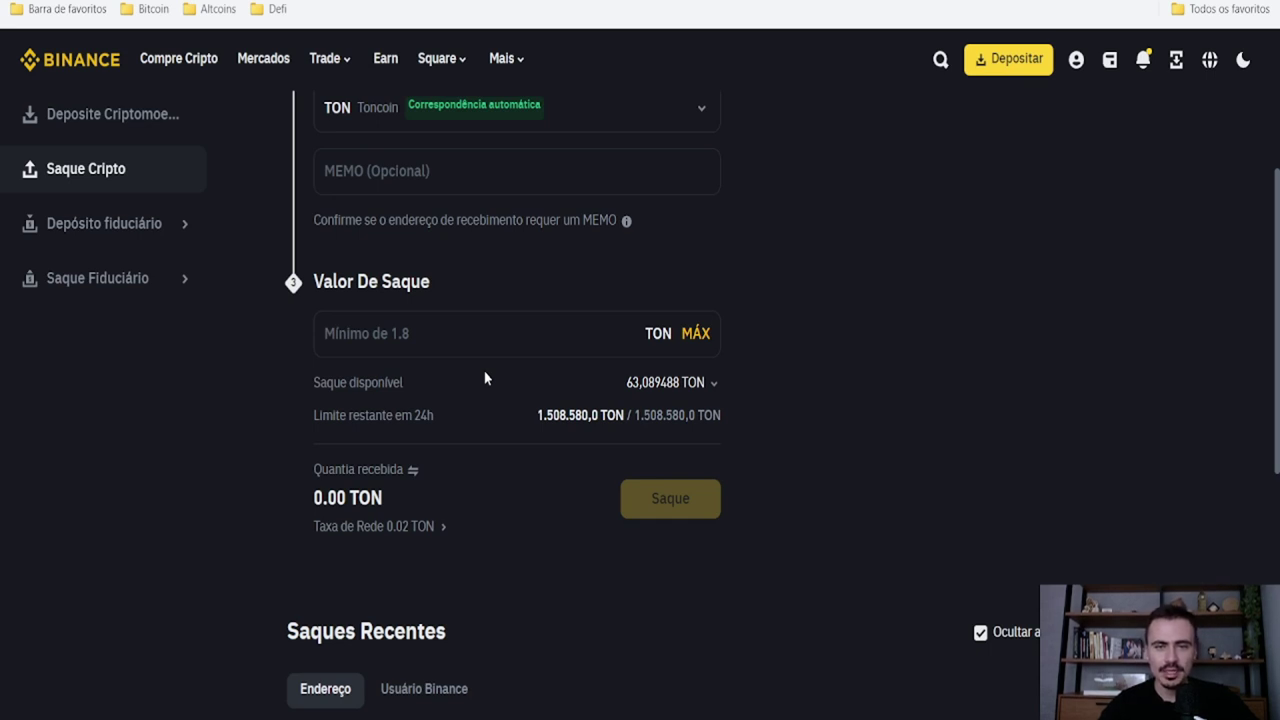
{"action": "left_click", "coordinate": [697, 334]}
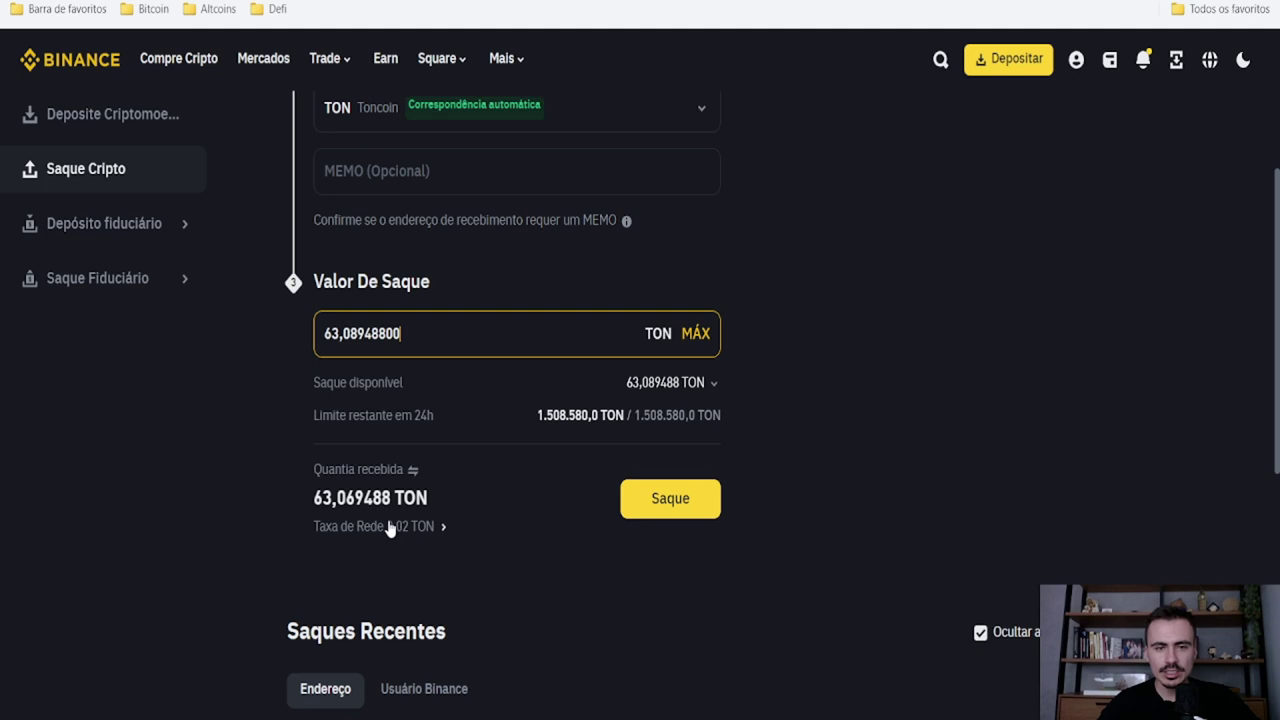
{"action": "left_click", "coordinate": [696, 510]}
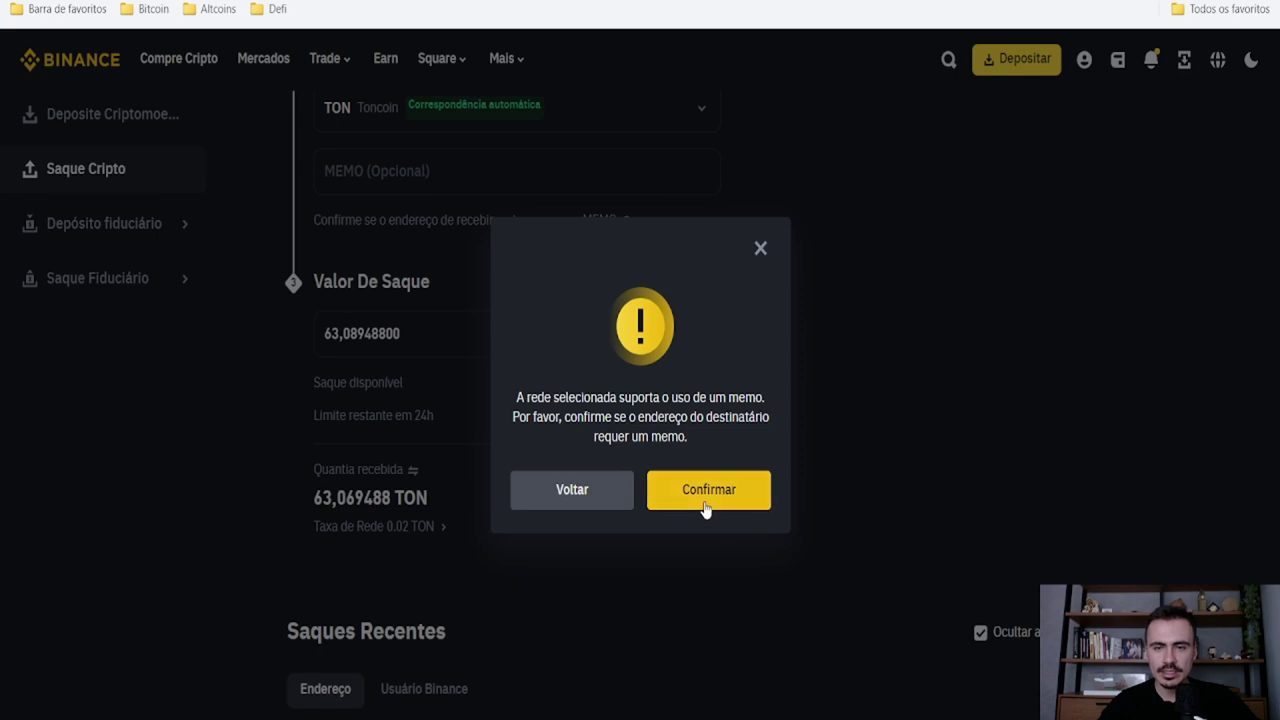
{"action": "left_click", "coordinate": [706, 496]}
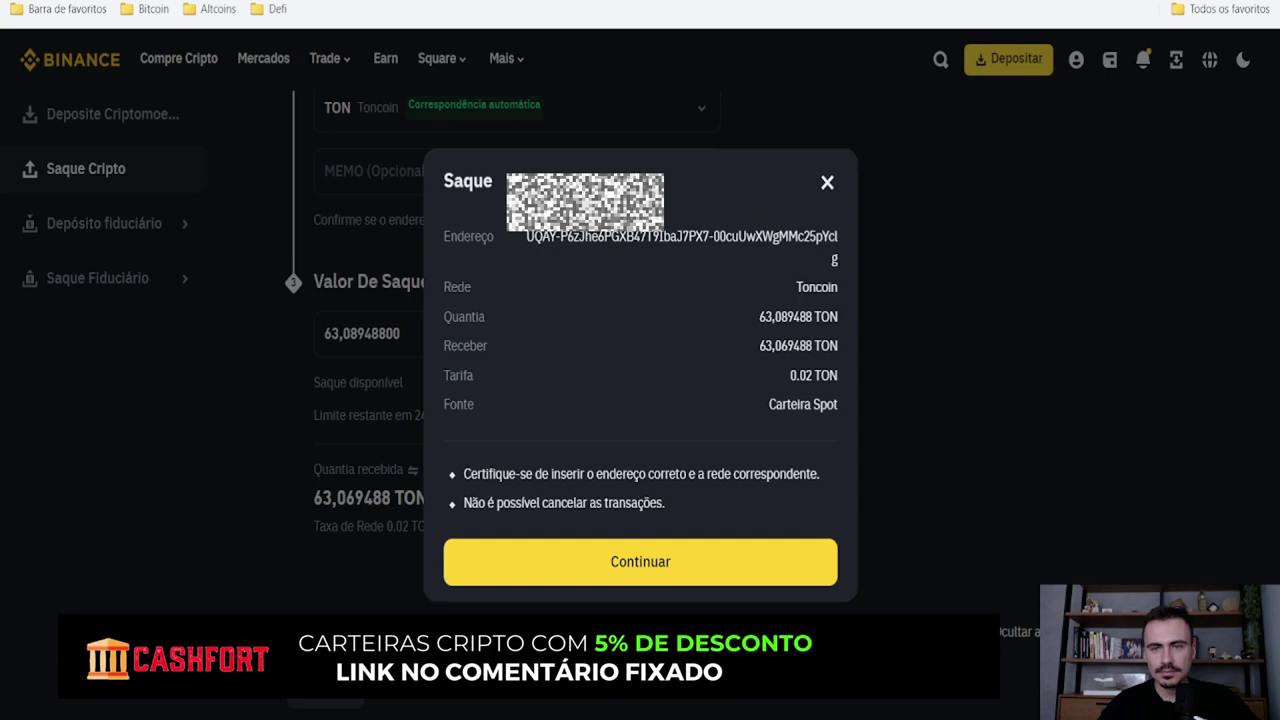
Check the end of the destination address in the summary, then authorize the withdrawal with a passkey from a smartphone, tablet or security key.
{"action": "double_click", "coordinate": [830, 263]}
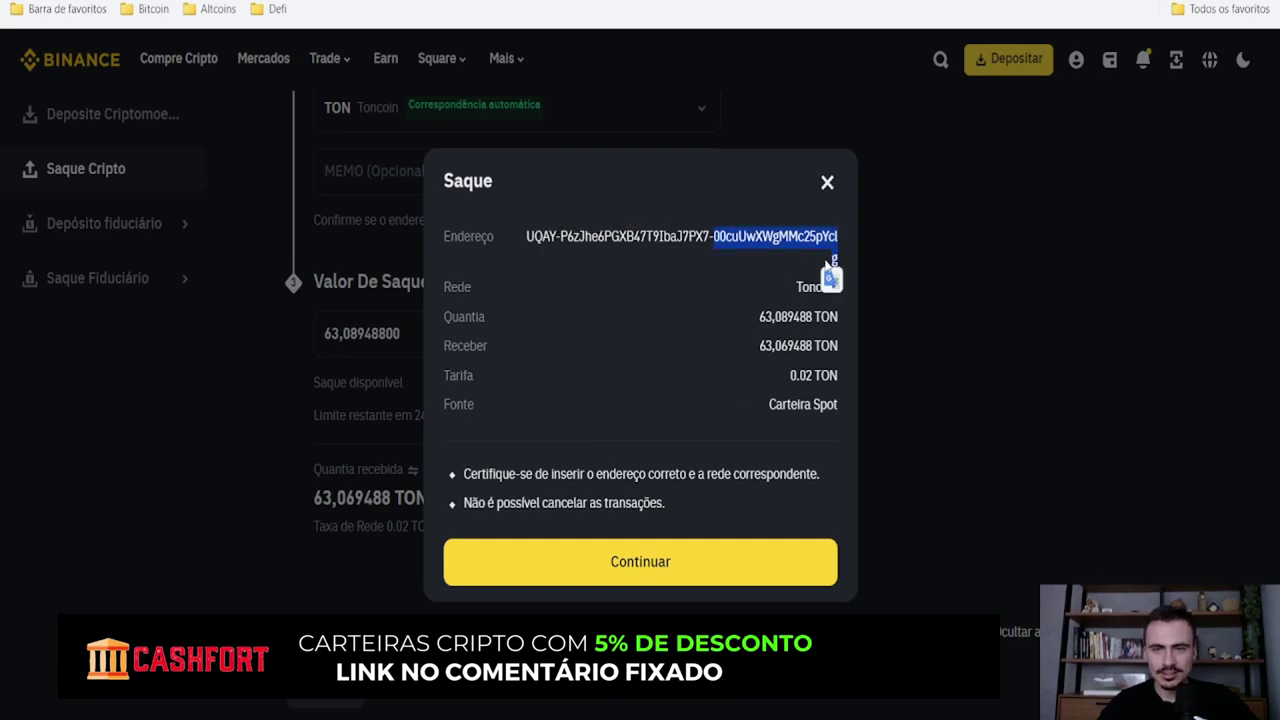
{"action": "left_click", "coordinate": [831, 263]}
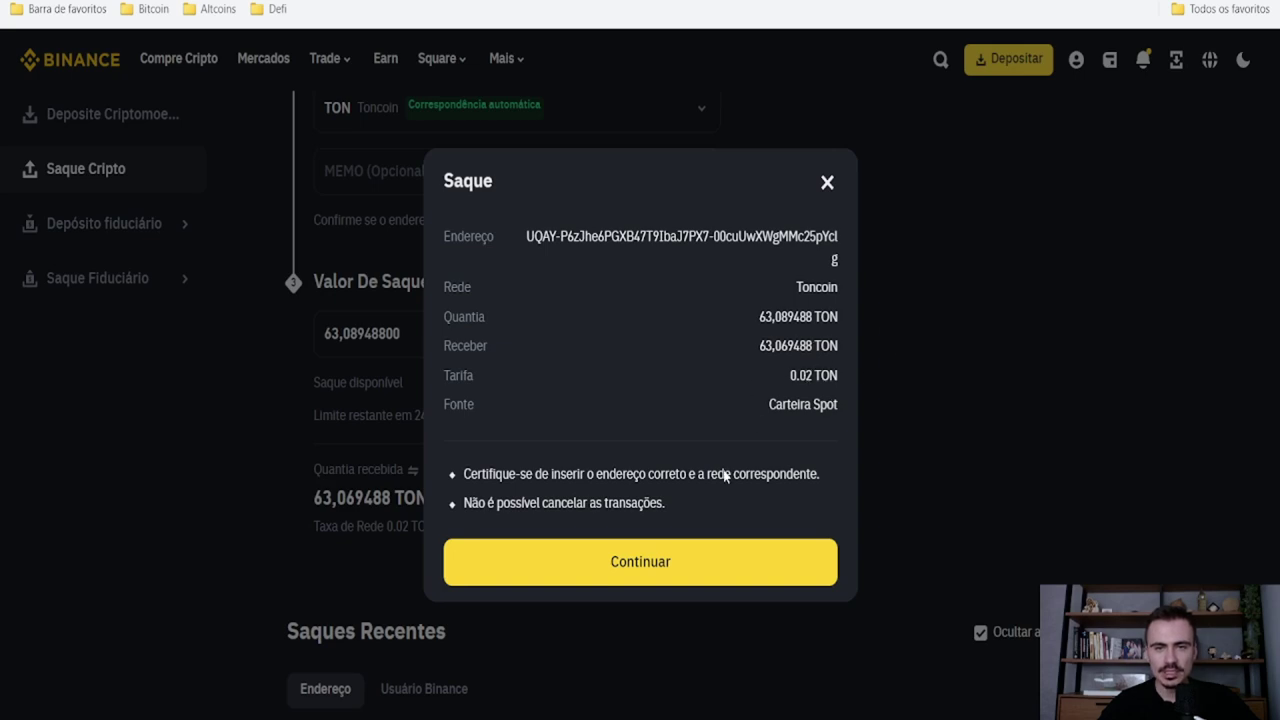
{"action": "left_click", "coordinate": [698, 549]}
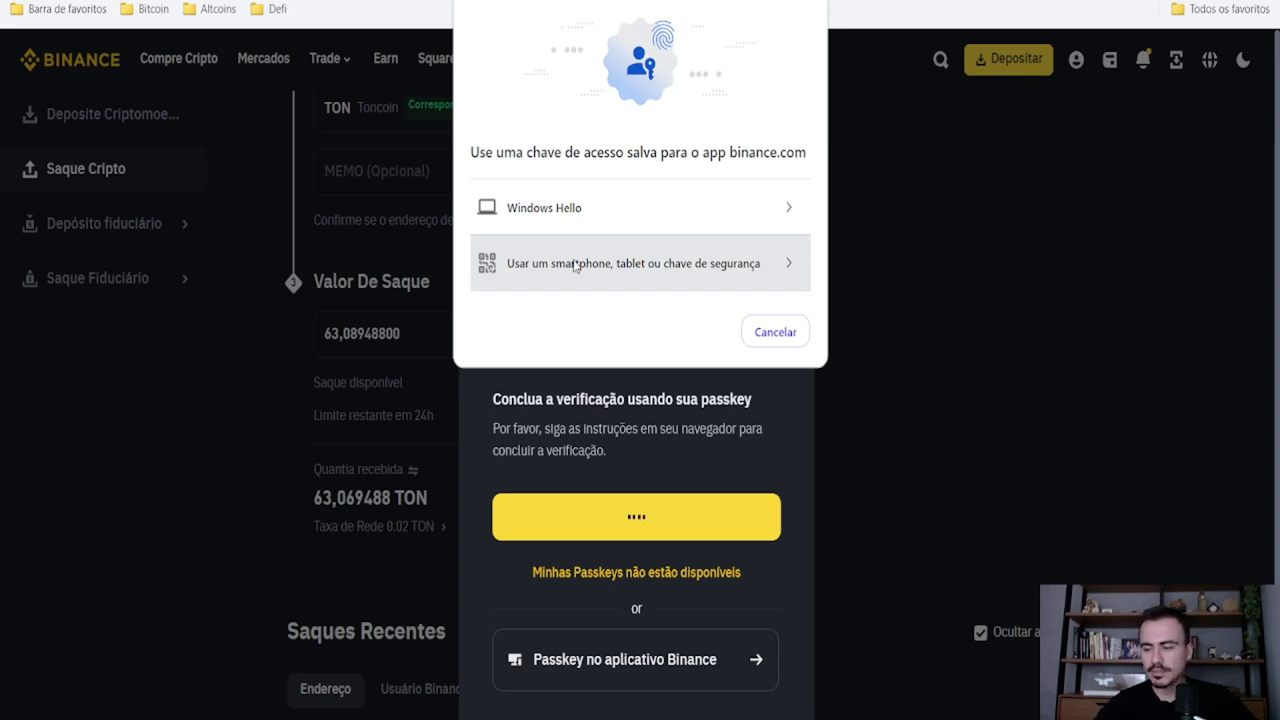
{"action": "left_click", "coordinate": [645, 270]}
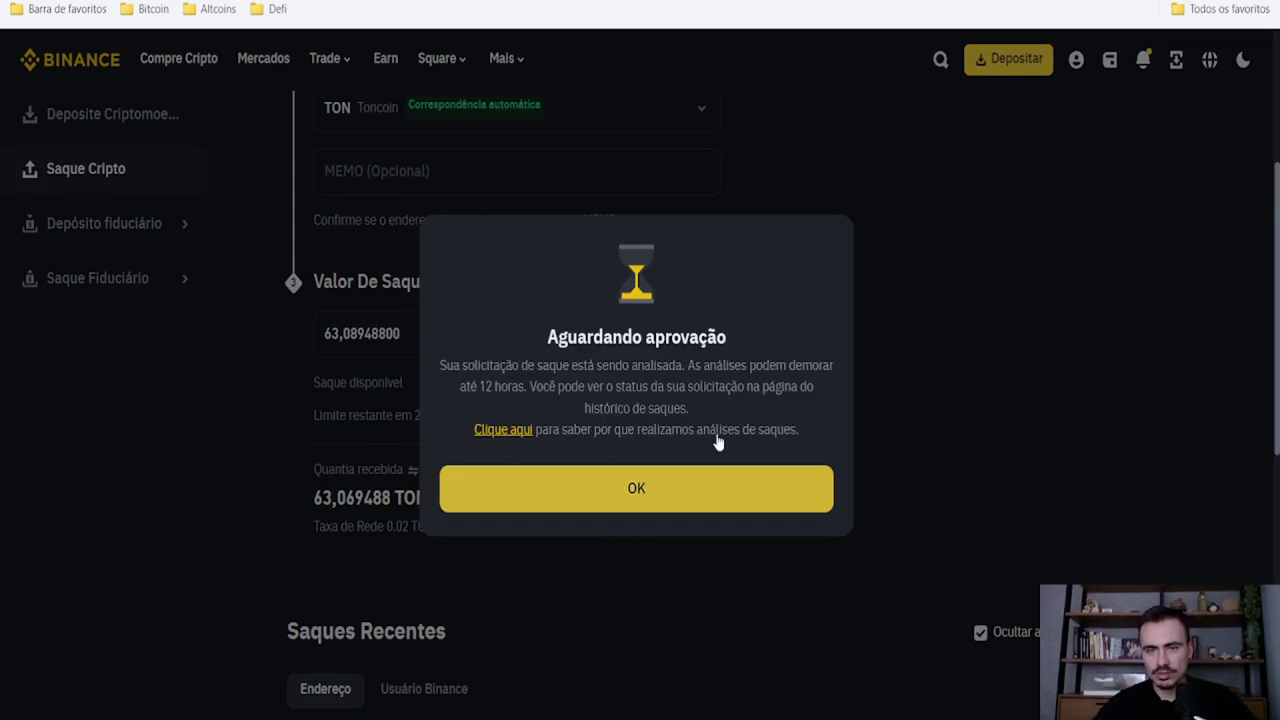
{"action": "left_click", "coordinate": [647, 508]}
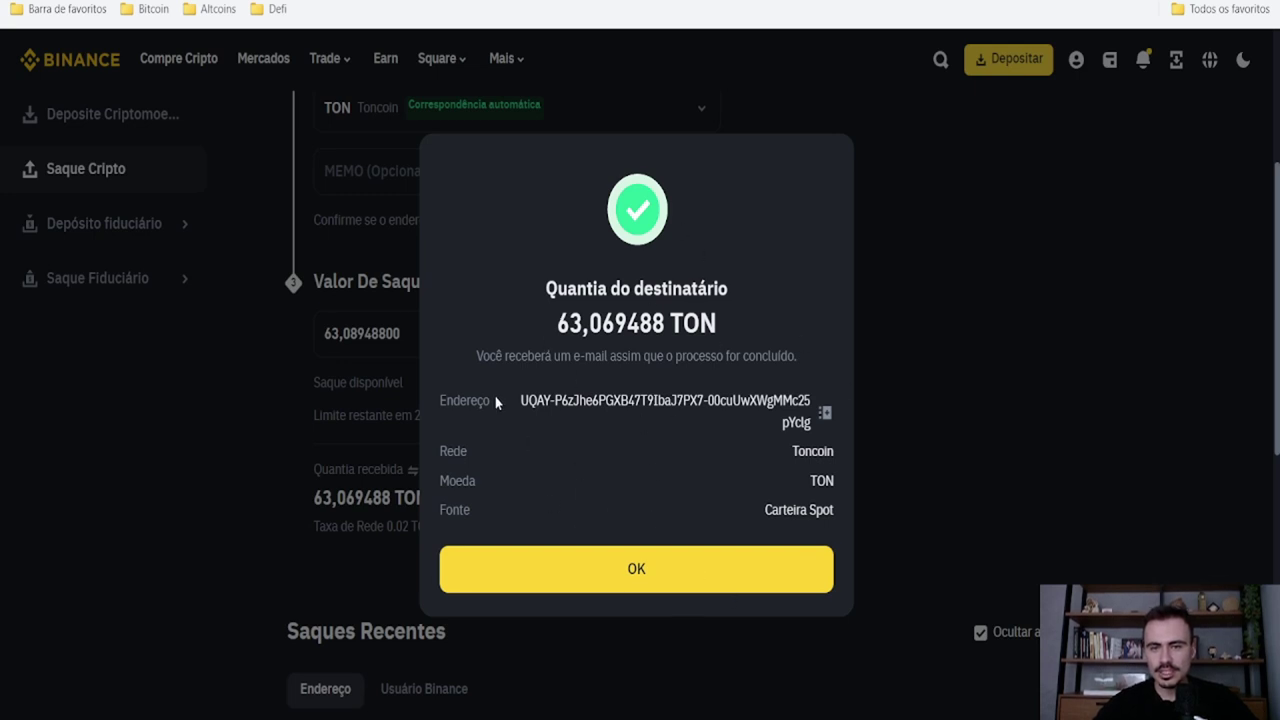
{"action": "left_click", "coordinate": [717, 576]}
Open the newest TON entry under recent withdrawals and inspect its blockchain transaction on Tonviewer.
{"action": "scroll", "coordinate": [1113, 331], "scroll_direction": "down", "scroll_amount": 5}
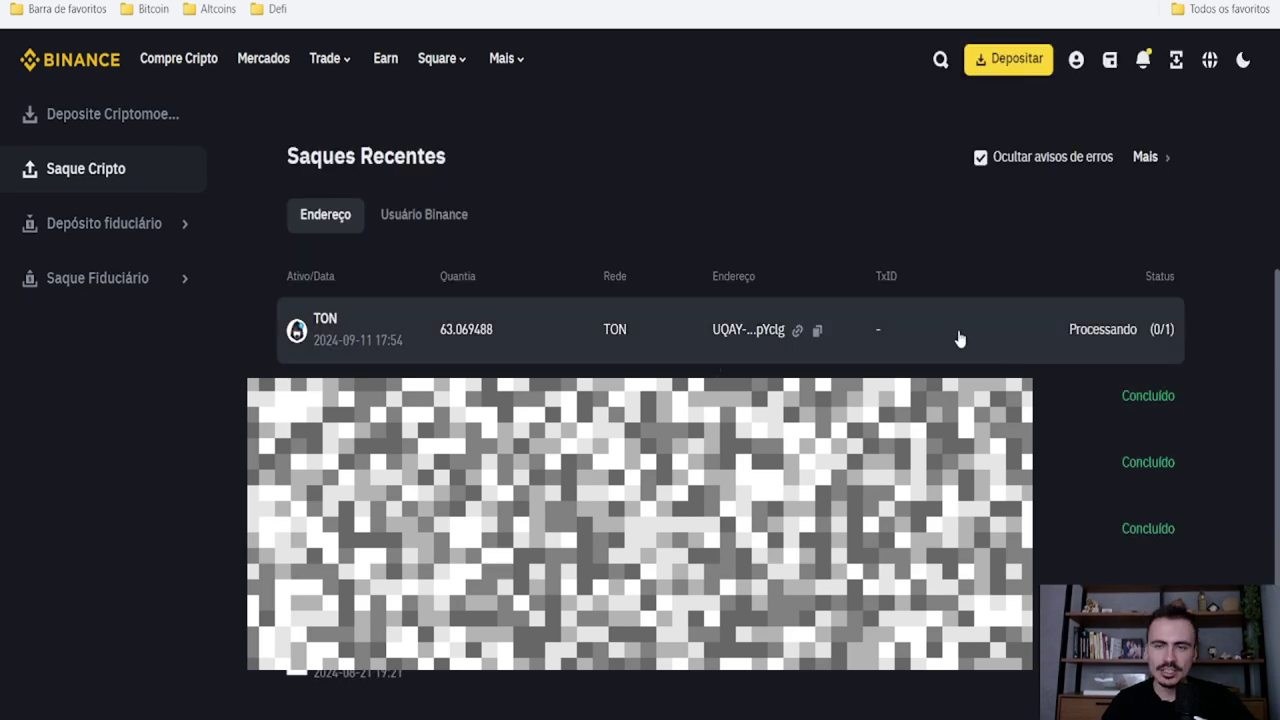
{"action": "left_click", "coordinate": [959, 339]}
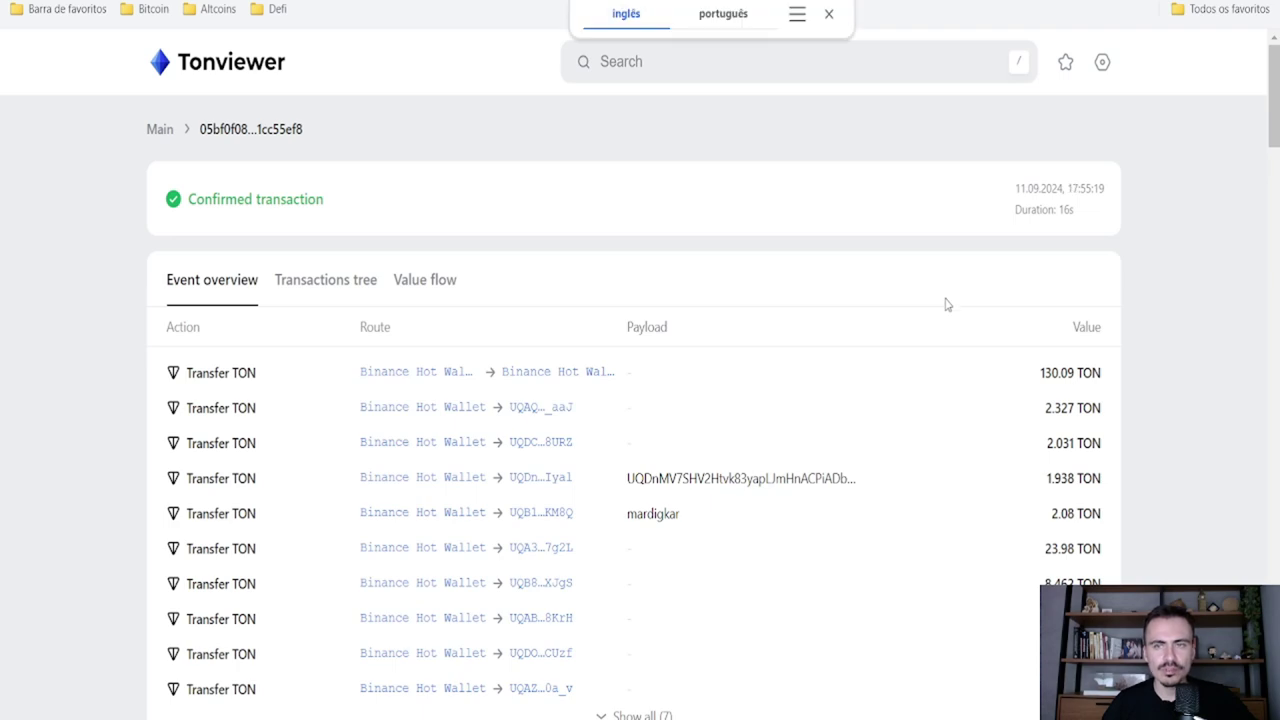
{"action": "scroll", "coordinate": [640, 374], "scroll_direction": "down", "scroll_amount": 1}
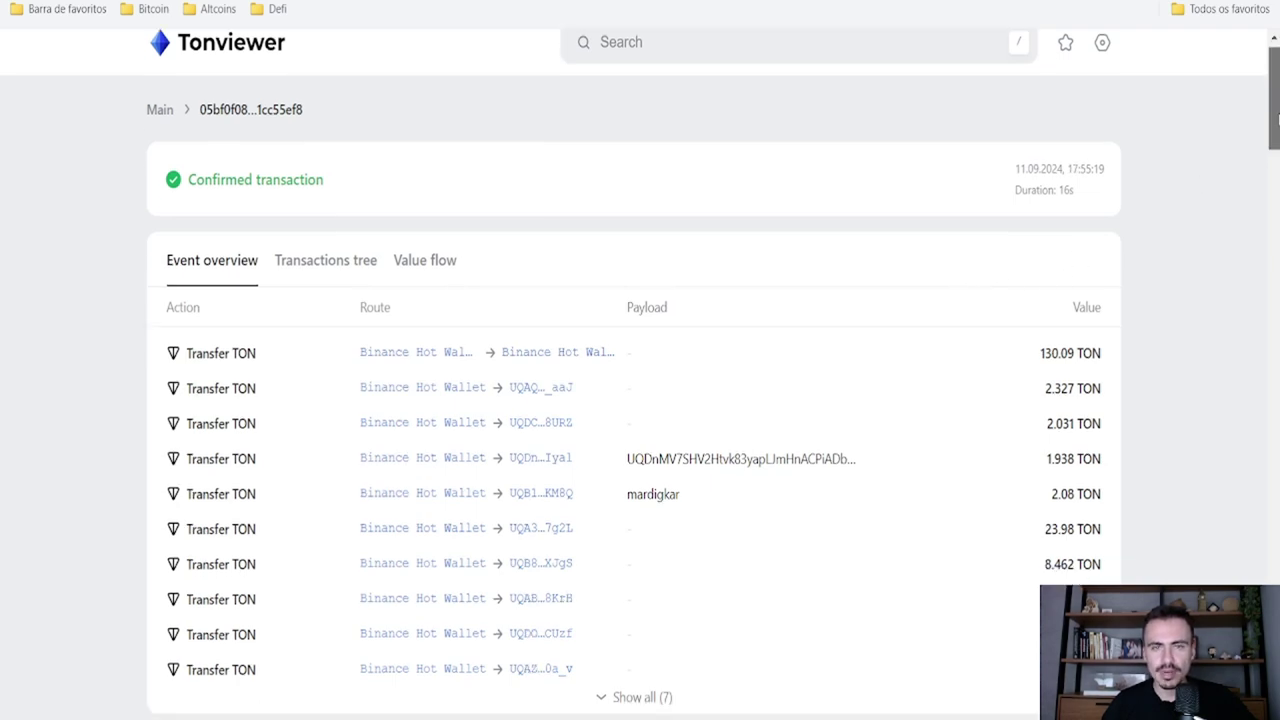
{"action": "scroll", "coordinate": [1275, 62], "scroll_direction": "down", "scroll_amount": 7}
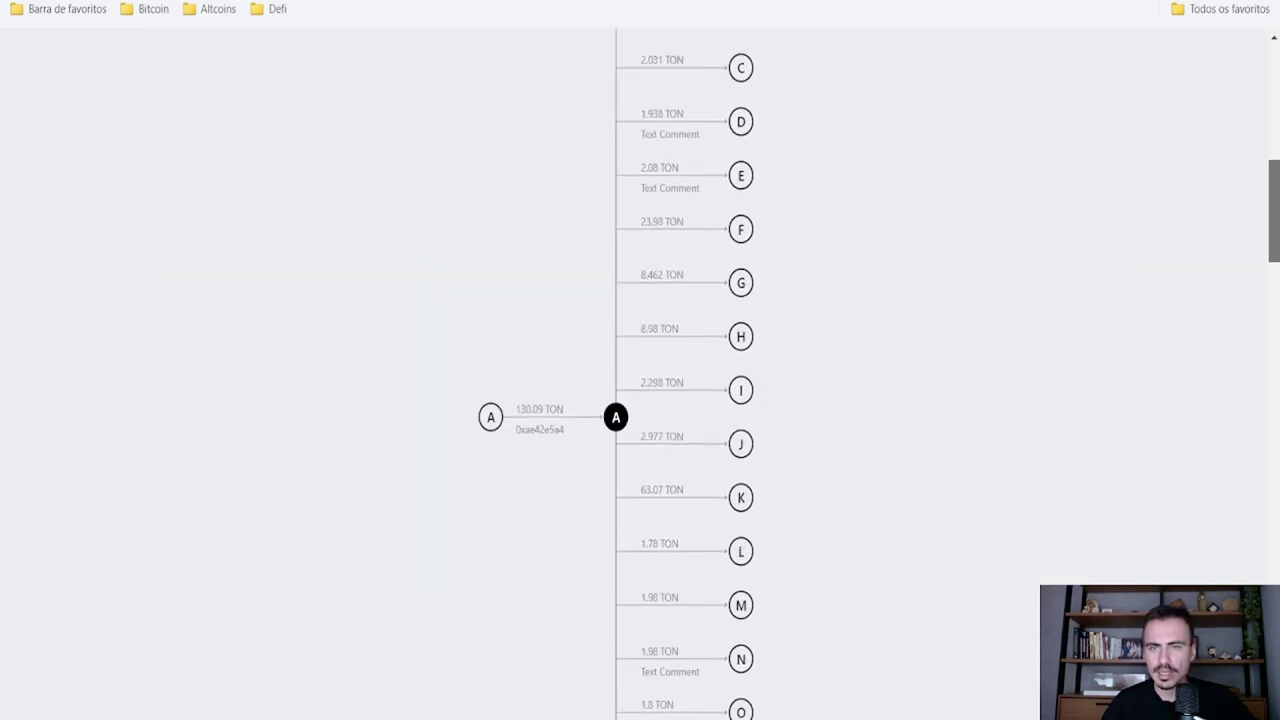
{"action": "scroll", "coordinate": [1275, 62], "scroll_direction": "up", "scroll_amount": 8}
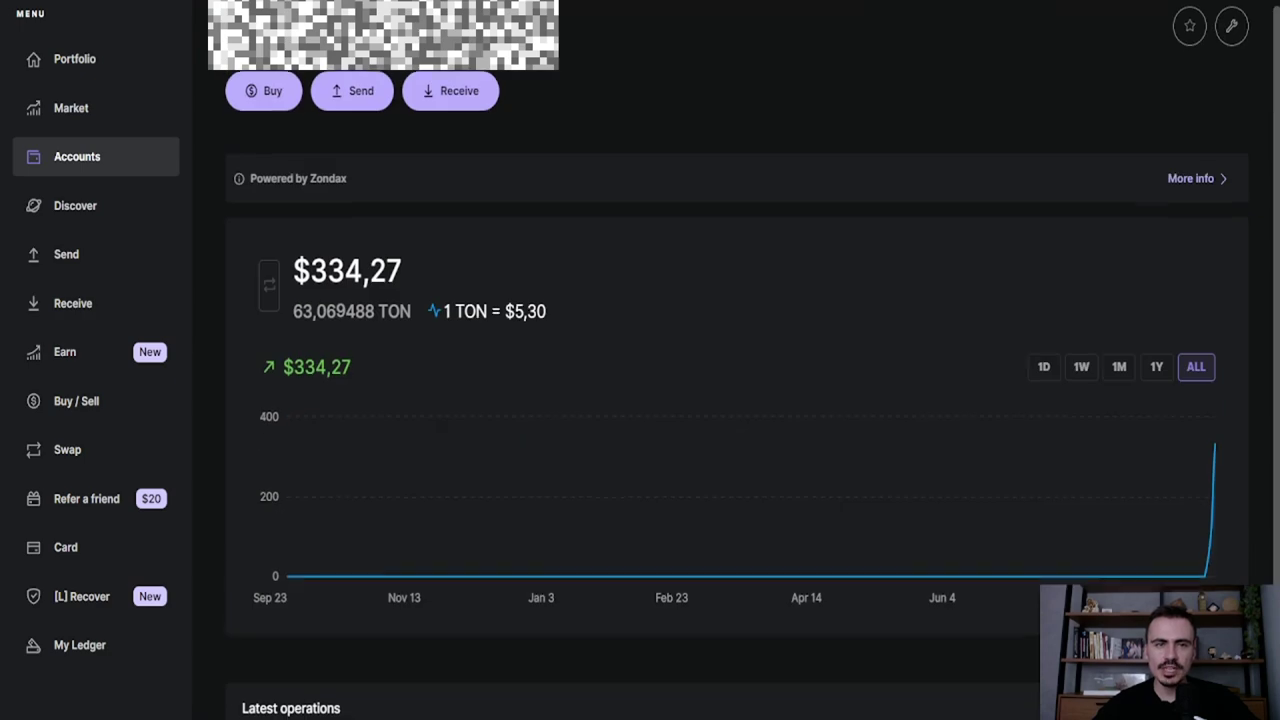
Switch to Ledger Live and review the TON account's balance and history chart.
{"action": "scroll", "coordinate": [945, 383], "scroll_direction": "down", "scroll_amount": 2}
{"action": "scroll", "coordinate": [945, 383], "scroll_direction": "up", "scroll_amount": 2}
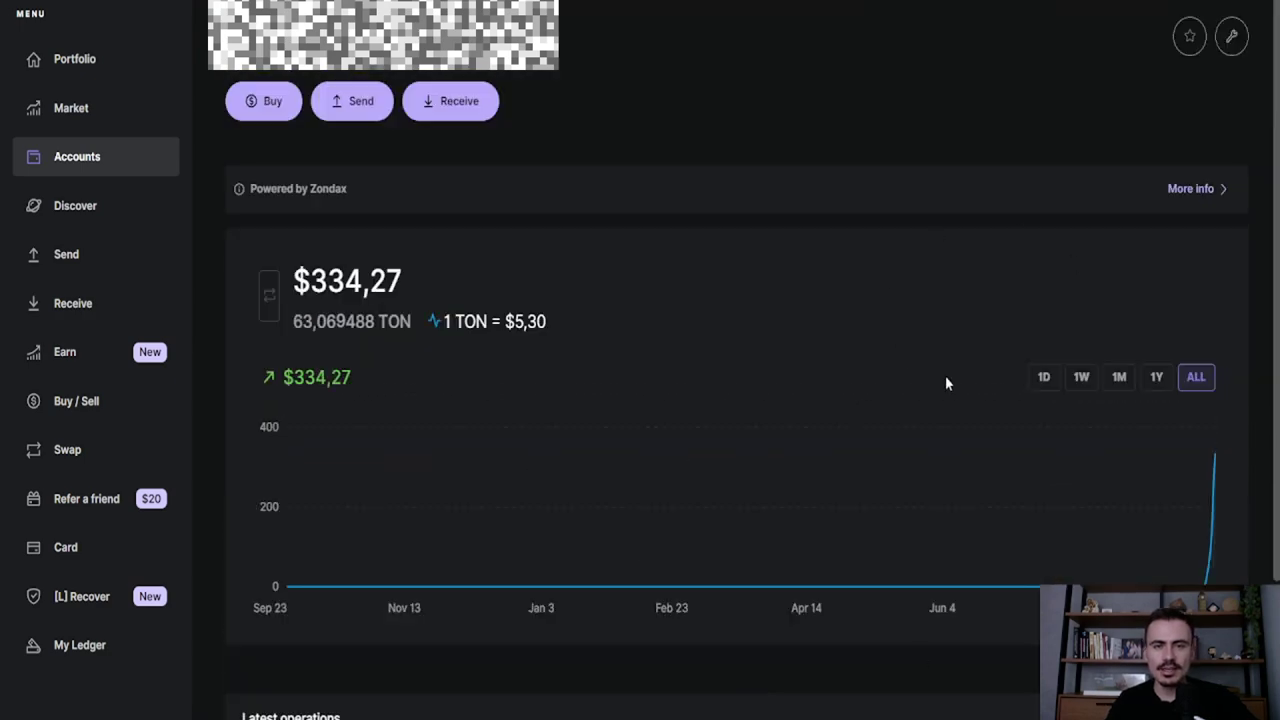